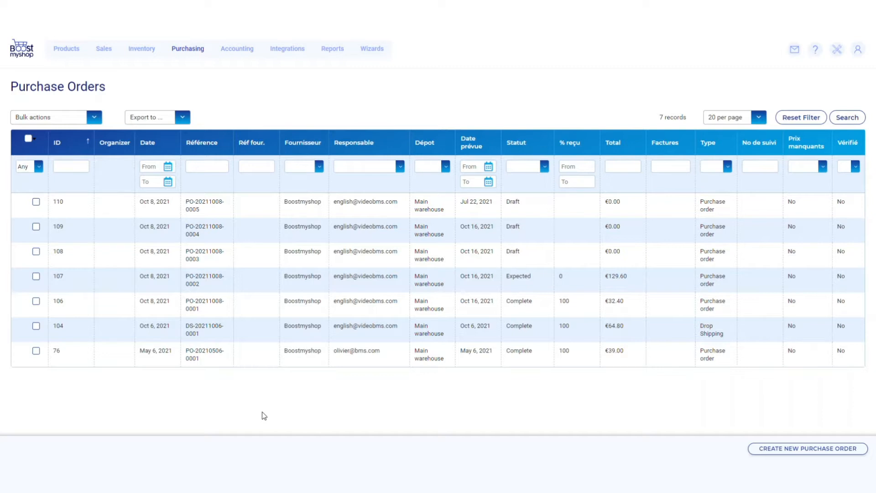
Create a new purchase order with Boostmyshop as the supplier.
click(776, 449)
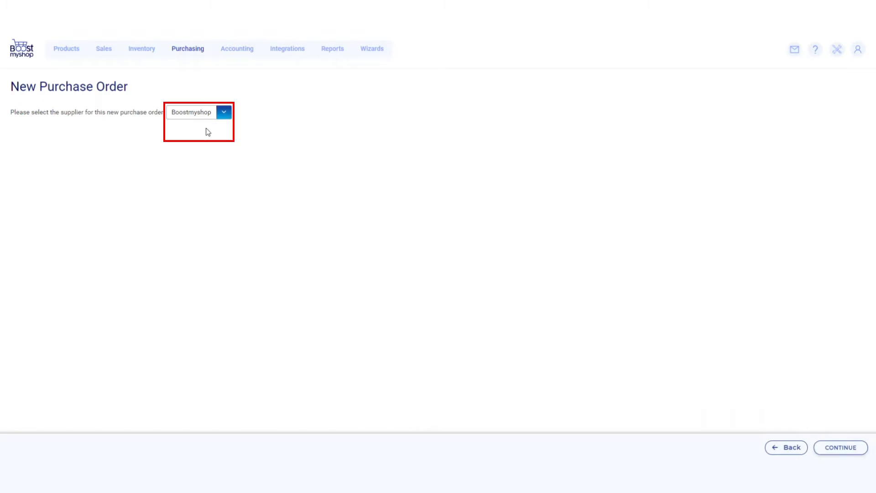
click(211, 115)
click(243, 131)
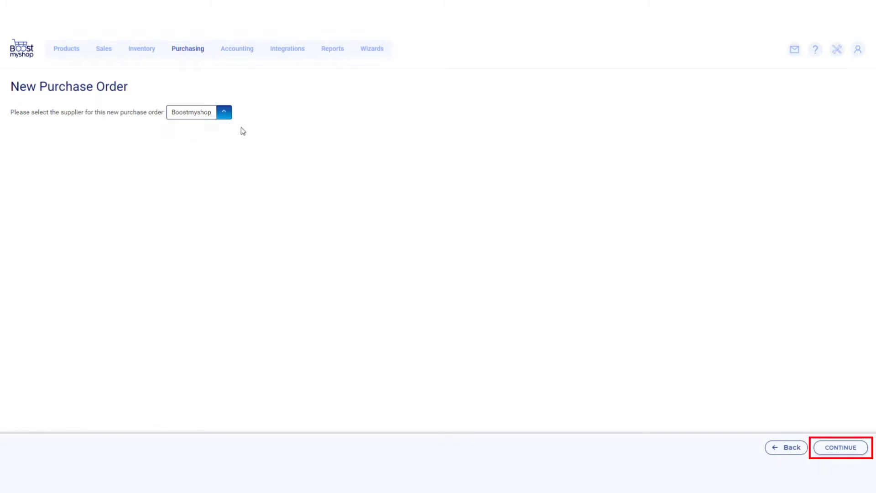
click(845, 447)
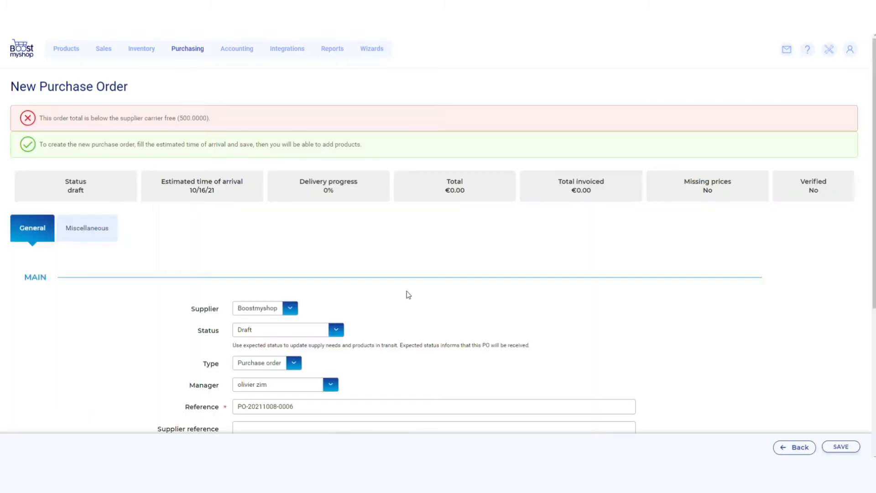
Set the new purchase order's estimated time of arrival to 07/22/2021 and save the order.
scroll(342, 294, down, 2)
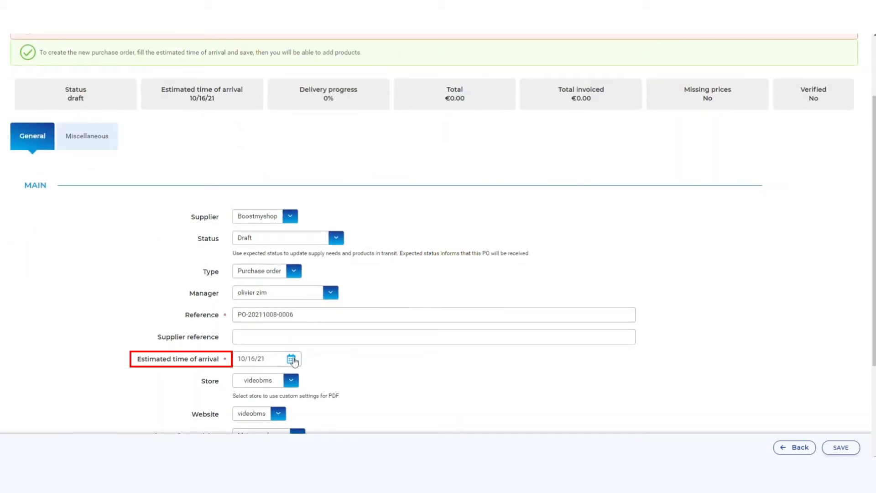
click(292, 360)
click(306, 156)
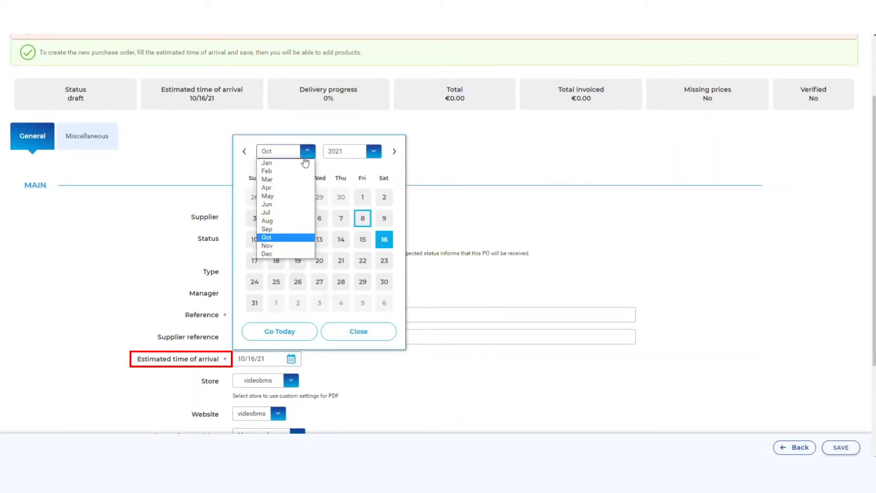
click(287, 212)
click(343, 261)
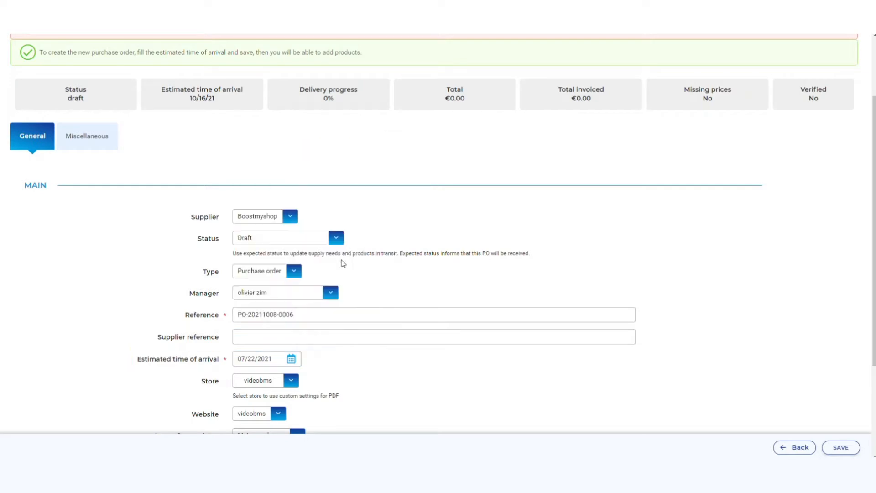
click(841, 447)
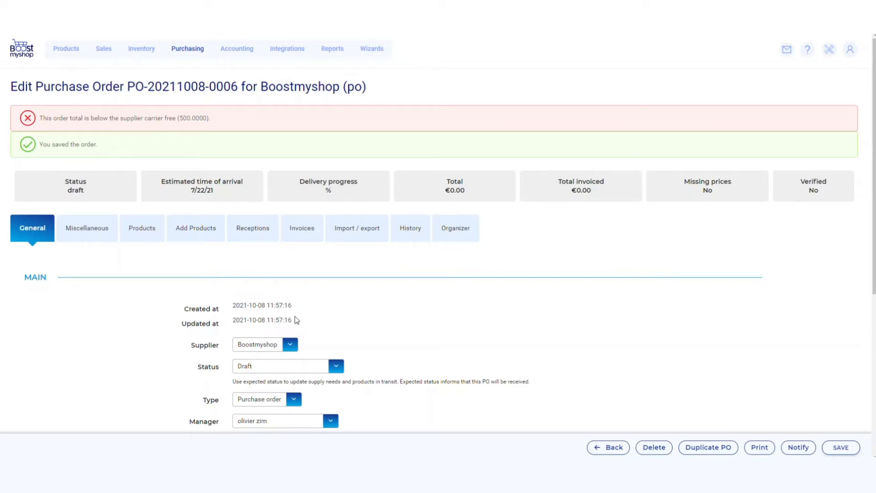
Fill in the supplier's order reference in the general details of the purchase order.
scroll(313, 368, down, 1)
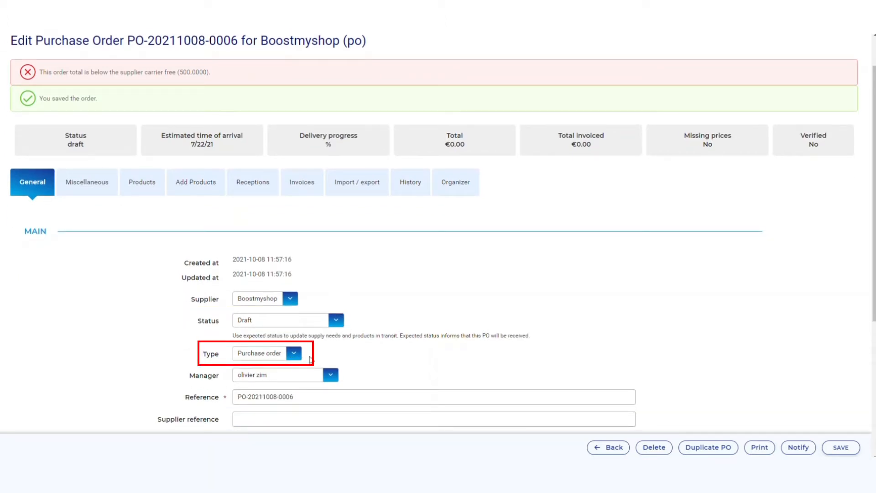
scroll(318, 355, down, 1)
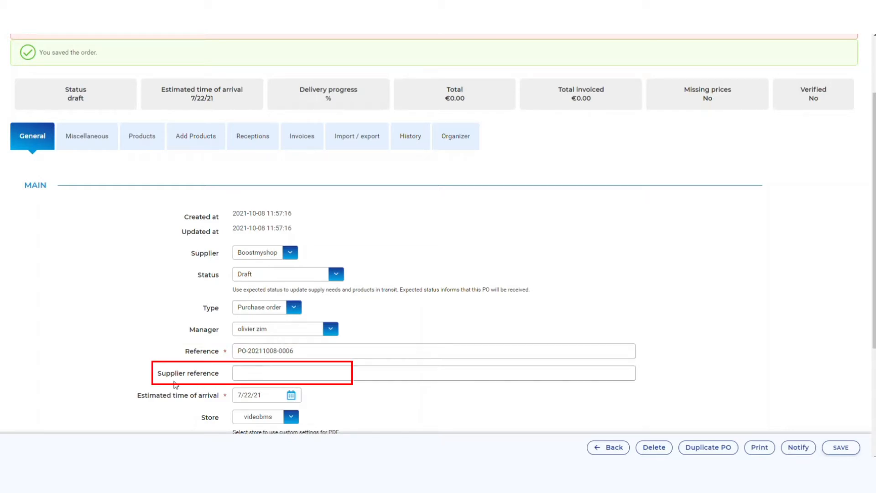
click(262, 371)
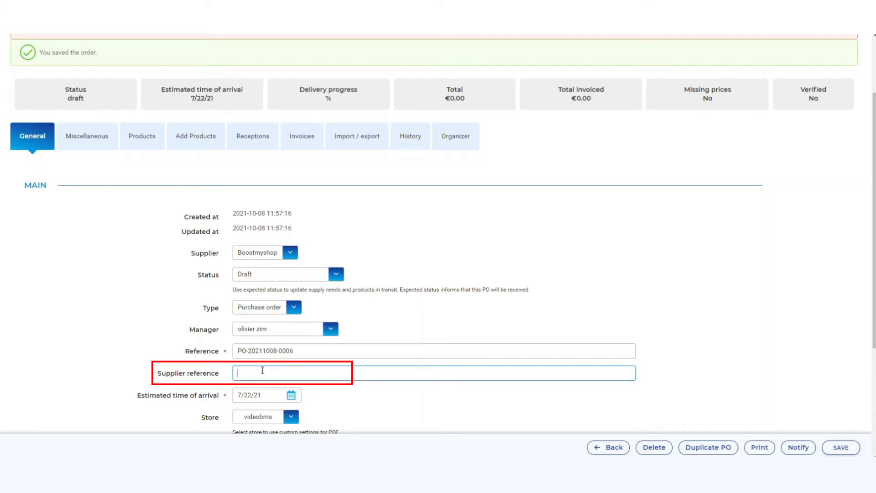
text(PO34)
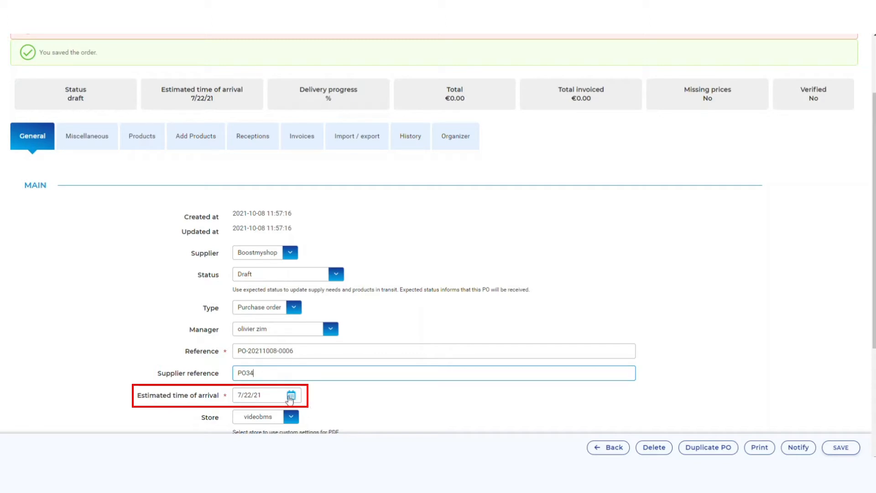
scroll(299, 395, down, 1)
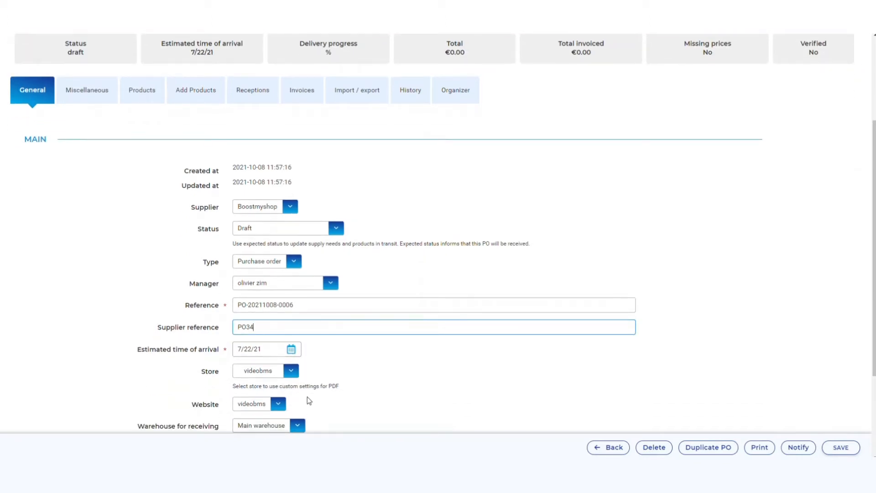
scroll(302, 402, down, 1)
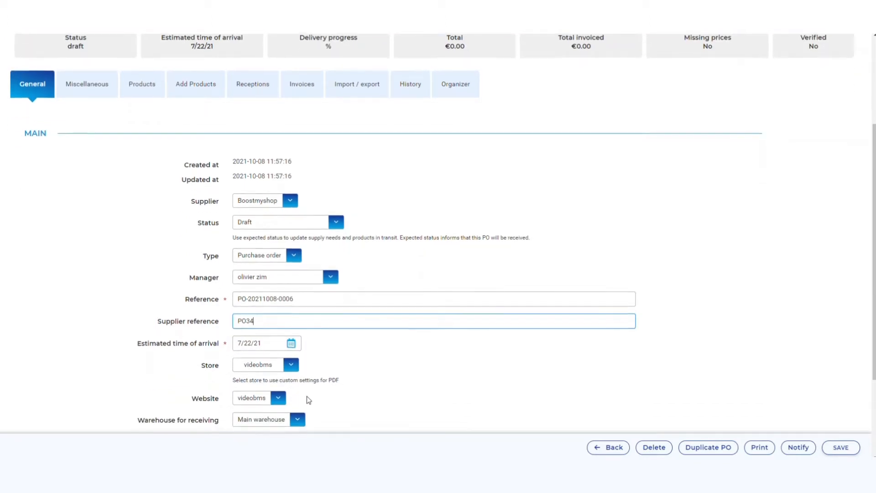
Set the shipping cost to 50 in the order's miscellaneous costs and review the shipping options.
scroll(306, 397, up, 3)
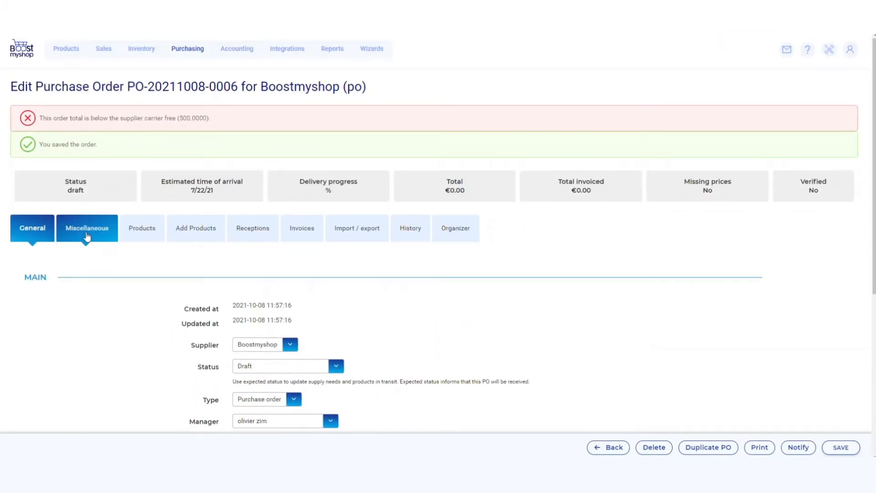
click(87, 233)
scroll(130, 329, down, 1)
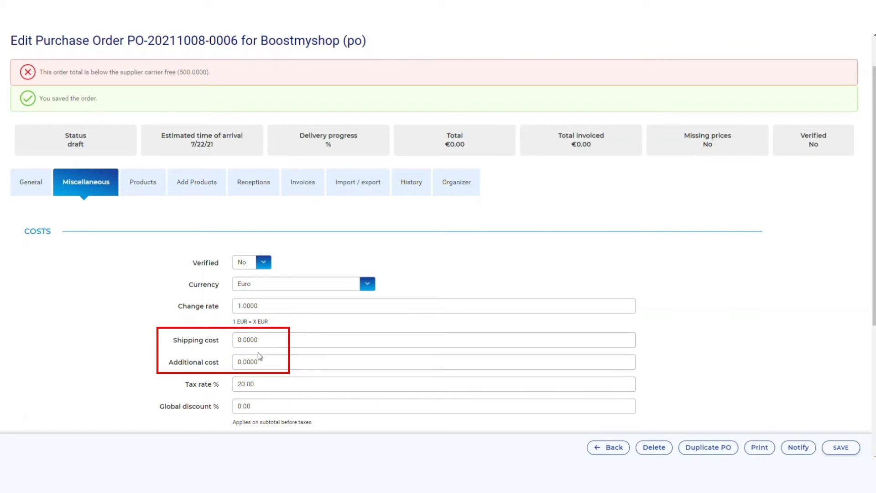
mouse_move(258, 340)
mouse_down()
mouse_move(230, 340)
mouse_move(295, 337)
mouse_up()
key(Left)
text(5)
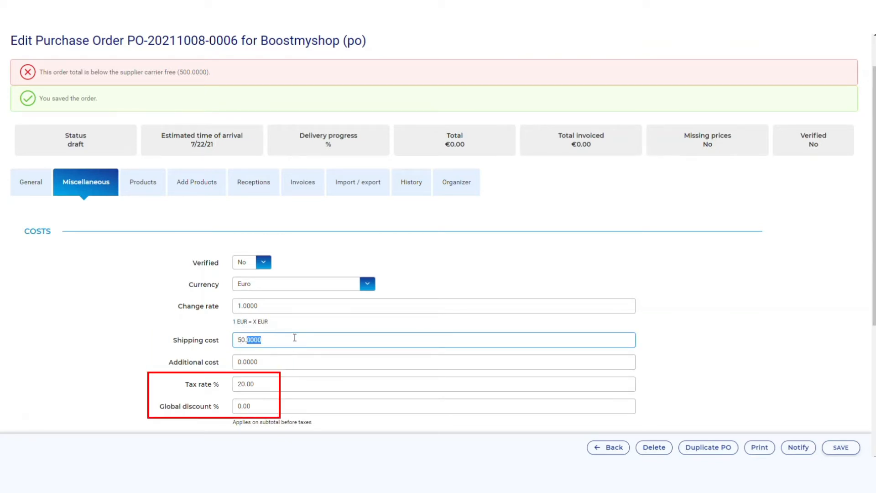
key(BackSpace)
scroll(240, 414, down, 1)
scroll(244, 393, down, 3)
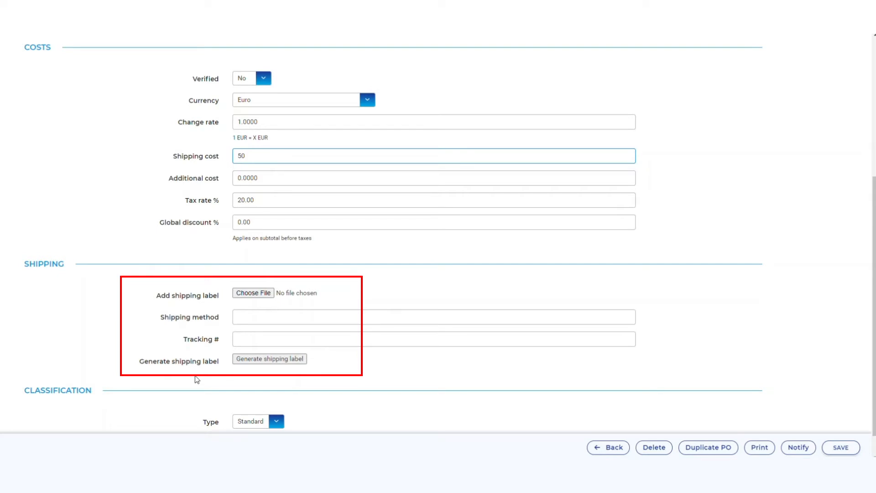
Examine the order's product list and the CSV file requirements for importing products.
scroll(196, 379, up, 5)
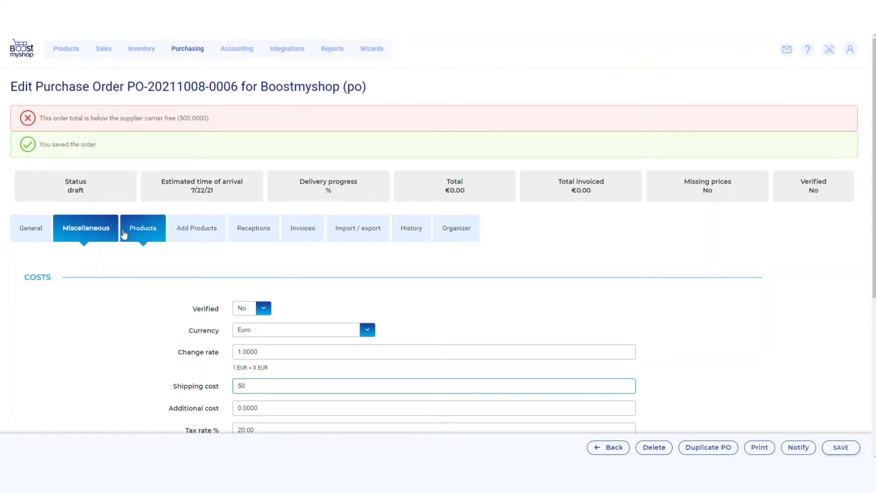
click(145, 237)
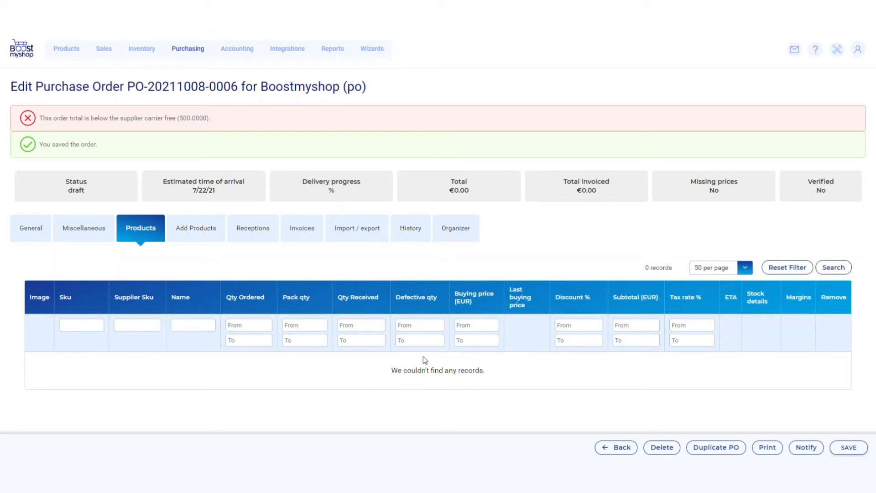
click(362, 237)
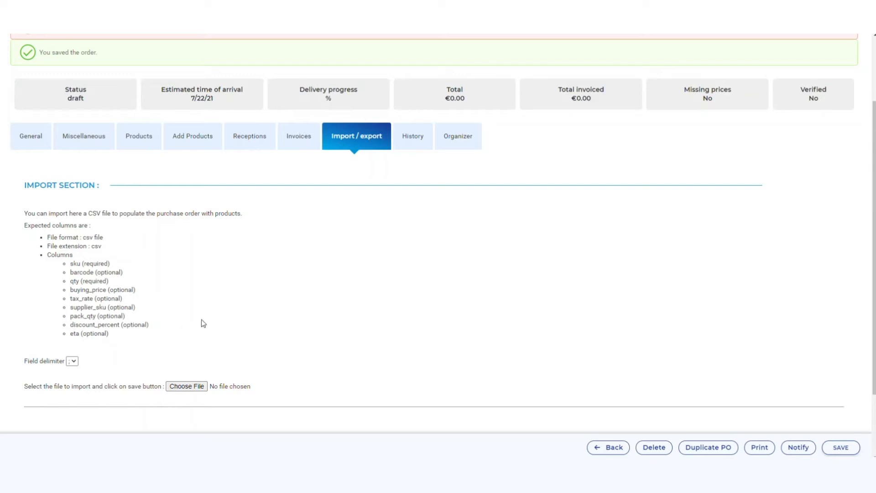
scroll(196, 301, up, 2)
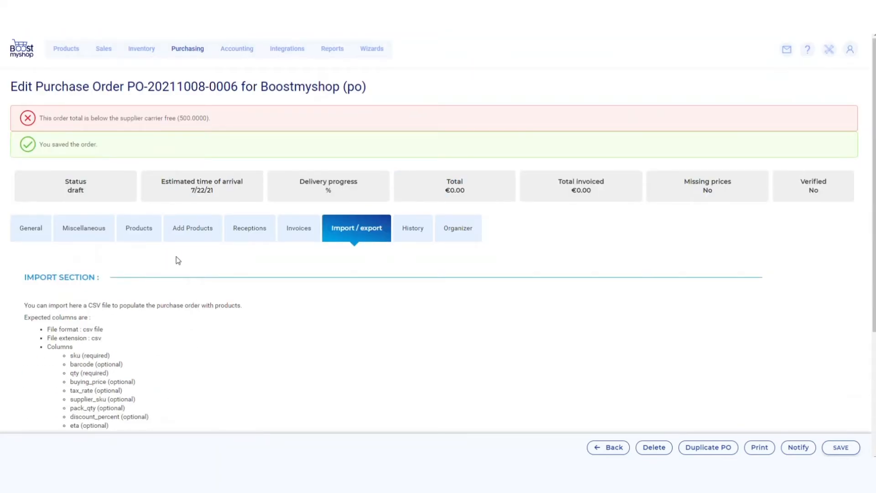
List products from all suppliers for adding to the order by clearing the Boostmyshop supplier filter.
click(193, 232)
scroll(263, 337, down, 3)
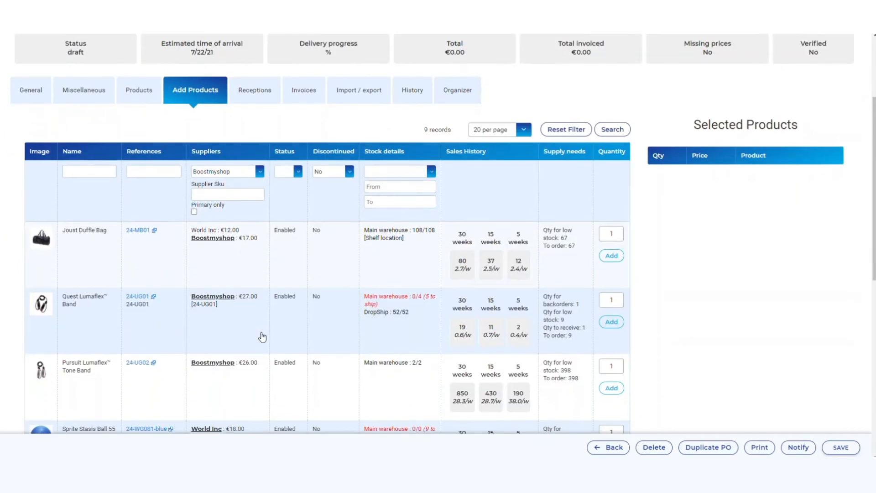
scroll(262, 337, down, 3)
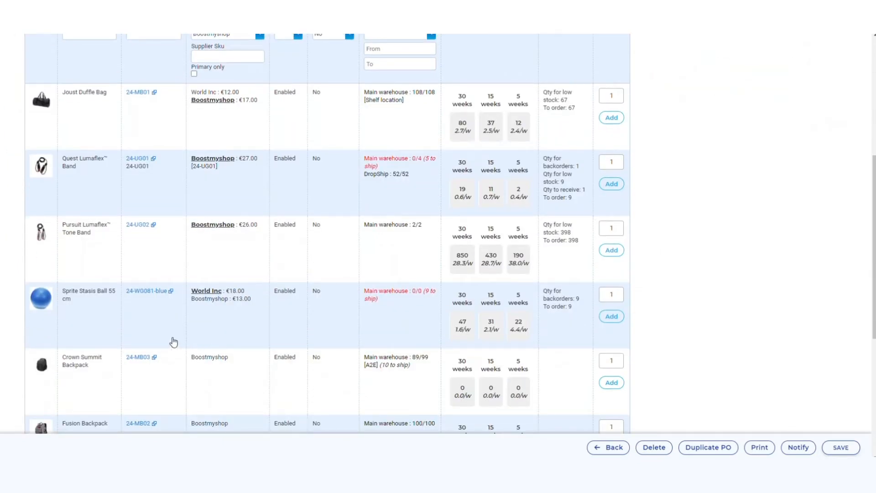
scroll(173, 296, up, 2)
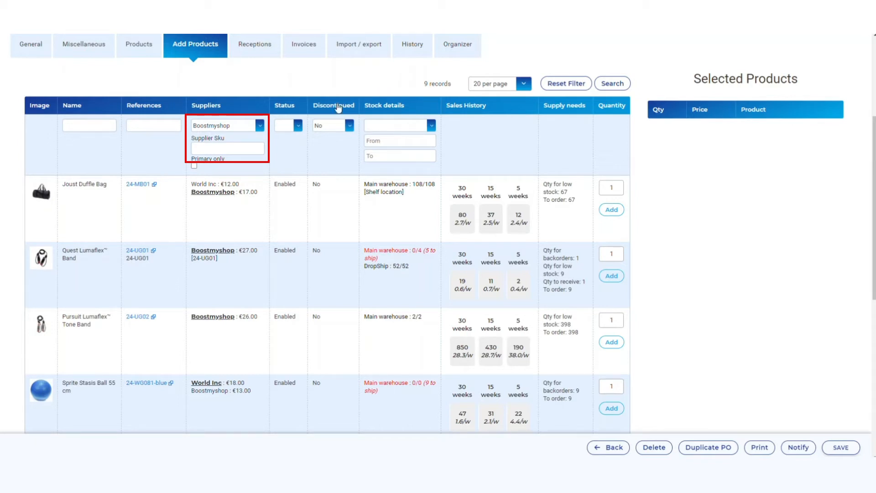
click(259, 126)
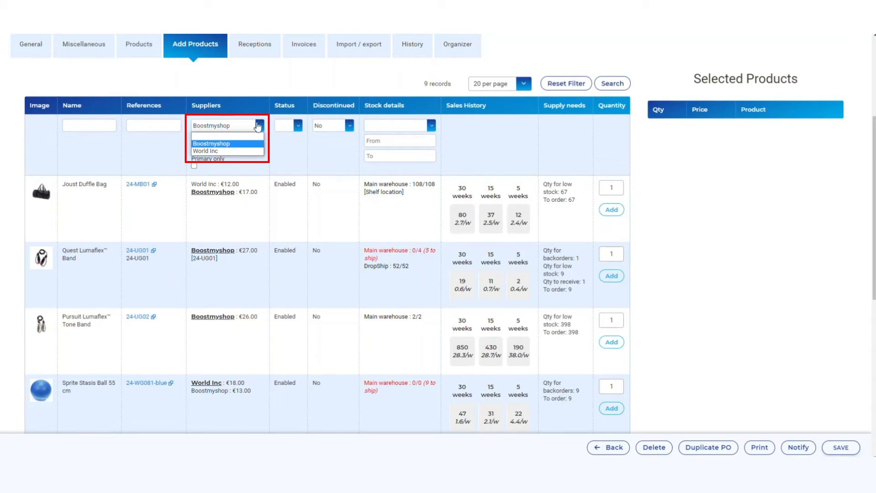
click(251, 136)
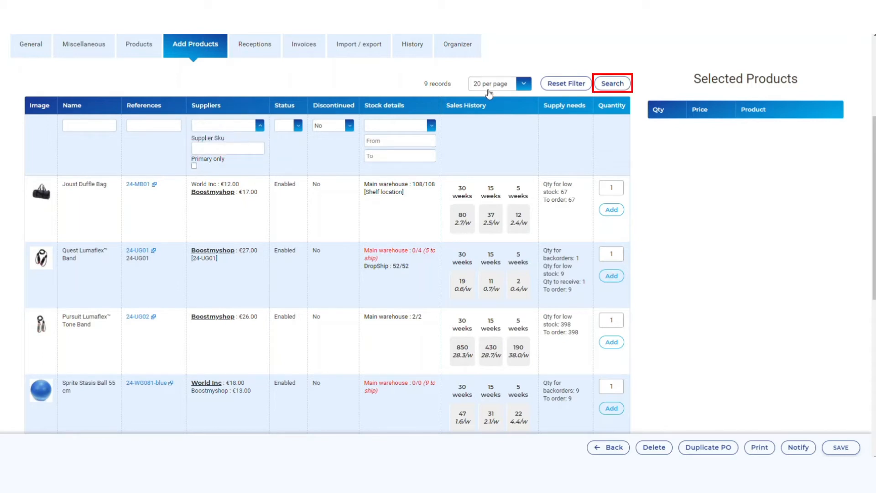
click(612, 83)
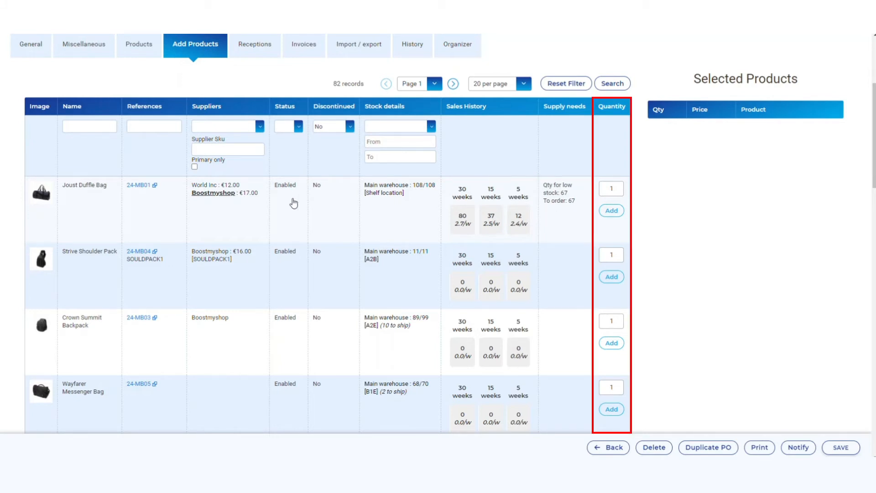
Select 3 Joust Duffle Bags, 1 Strive Shoulder Pack and 25 Crown Summit Backpacks for the order.
click(611, 211)
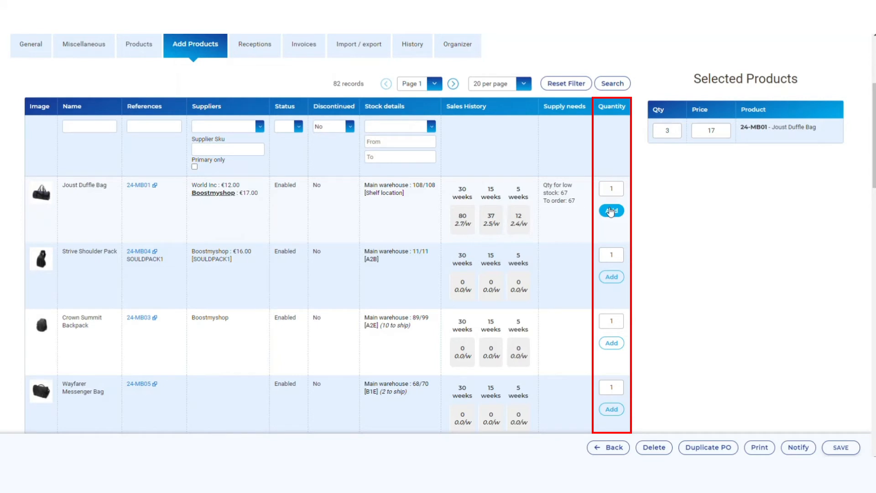
click(612, 276)
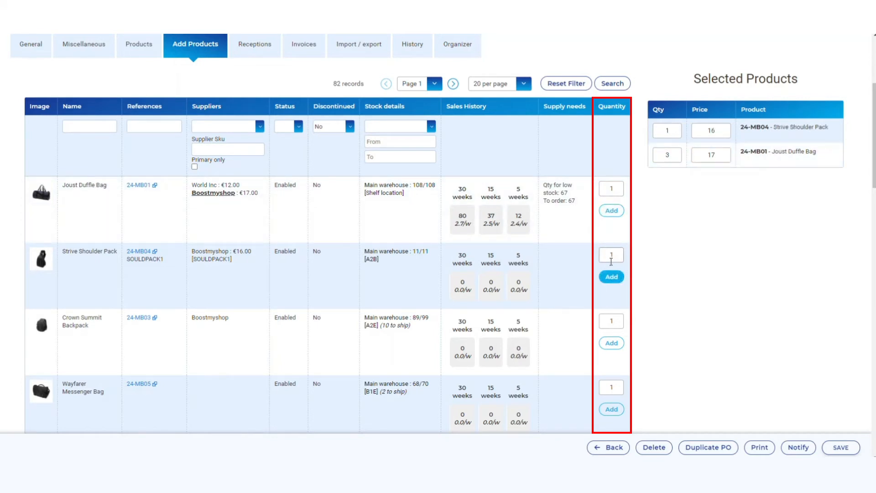
scroll(581, 273, down, 1)
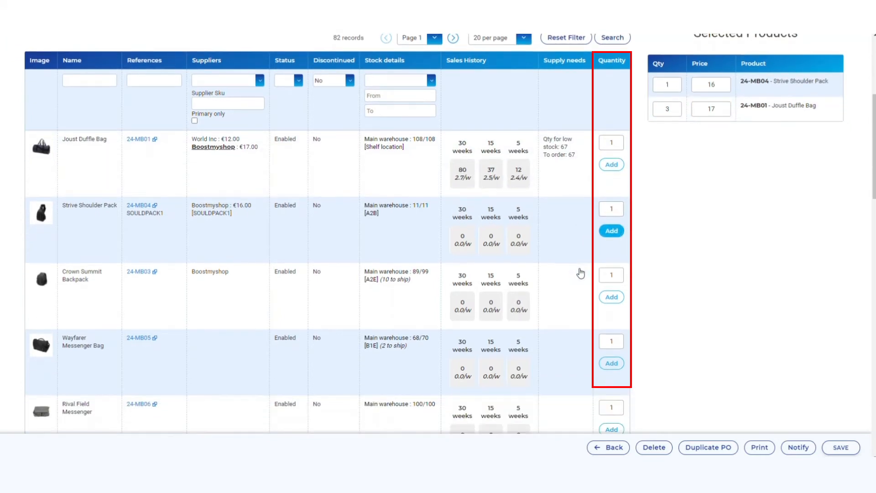
click(609, 273)
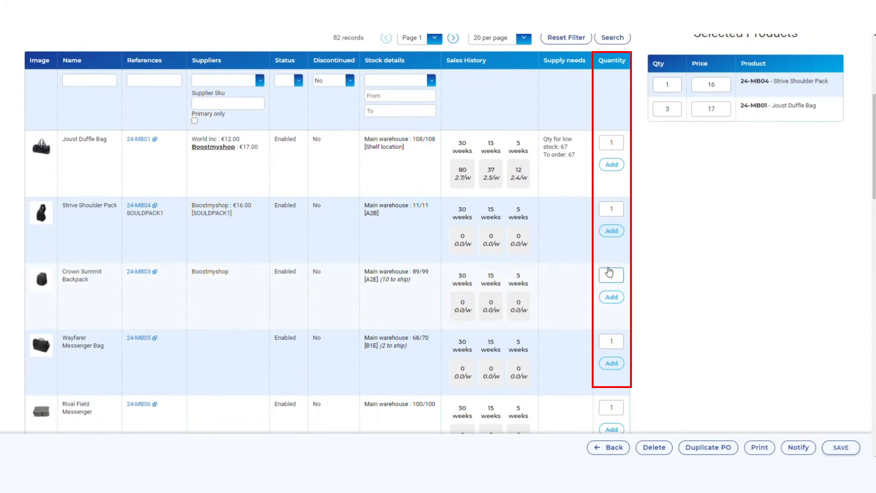
text(25)
click(606, 296)
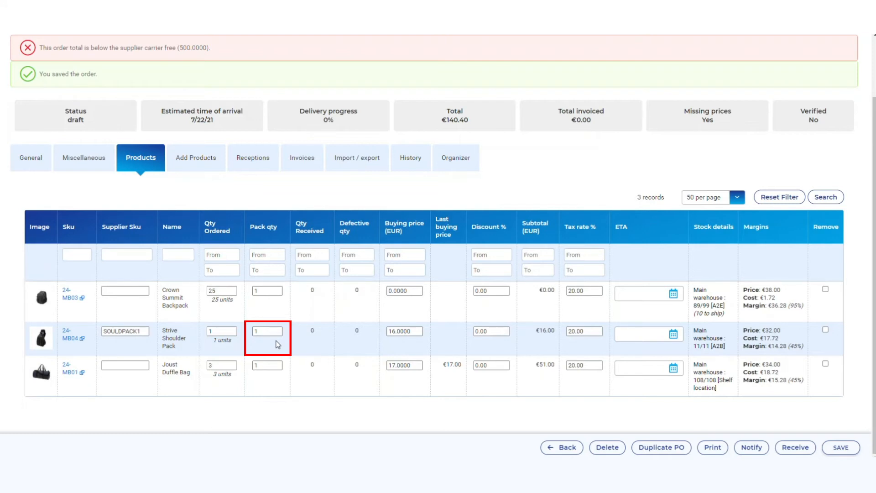
Set the Strive Shoulder Pack's pack quantity to 6, save the order and review its product lines.
click(259, 332)
click(842, 447)
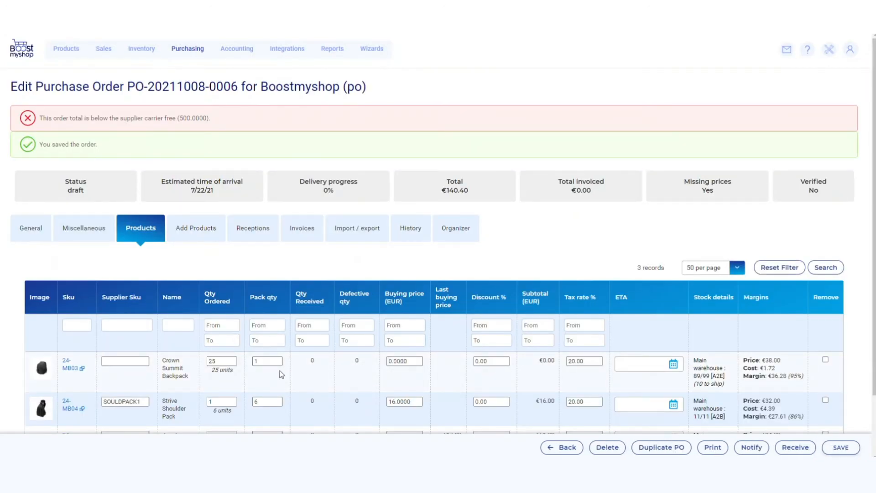
scroll(281, 375, down, 1)
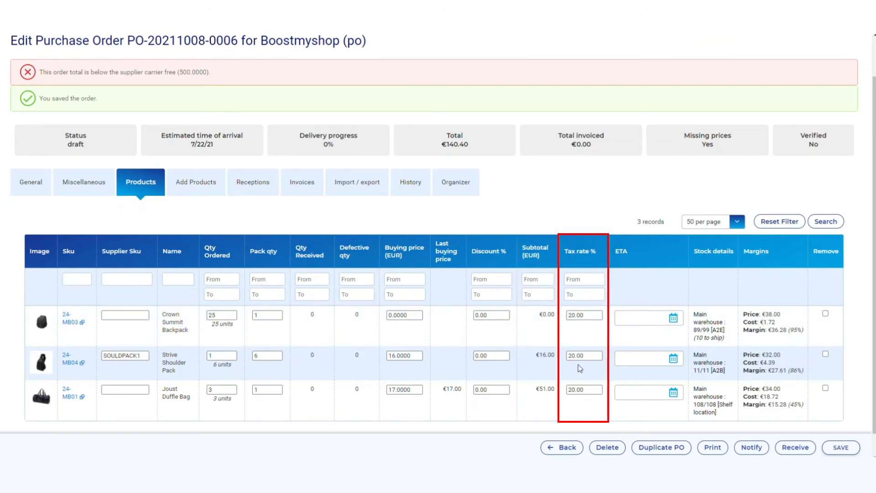
scroll(576, 402, down, 1)
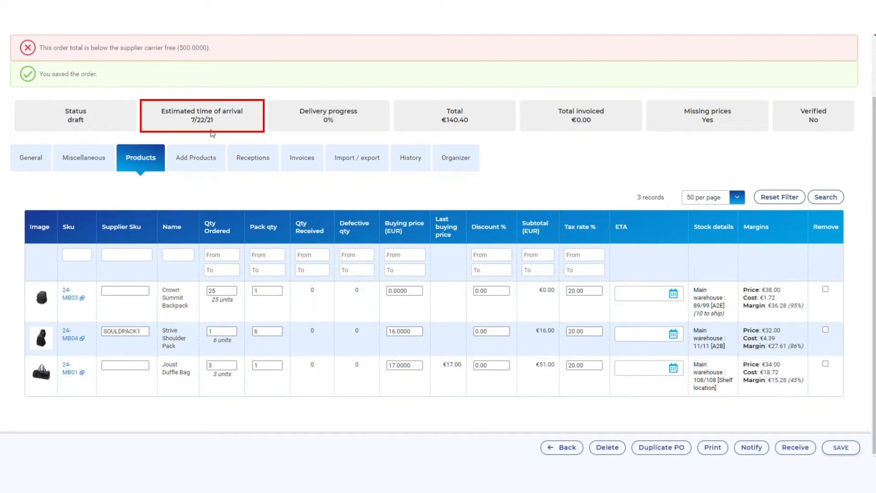
Set the Joust Duffle Bag's ETA to 10/29/2021 and save the order.
click(674, 367)
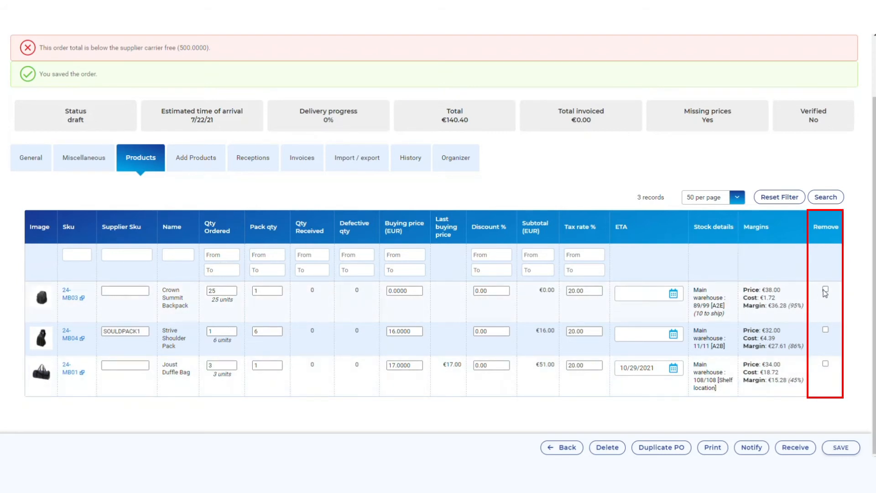
click(841, 447)
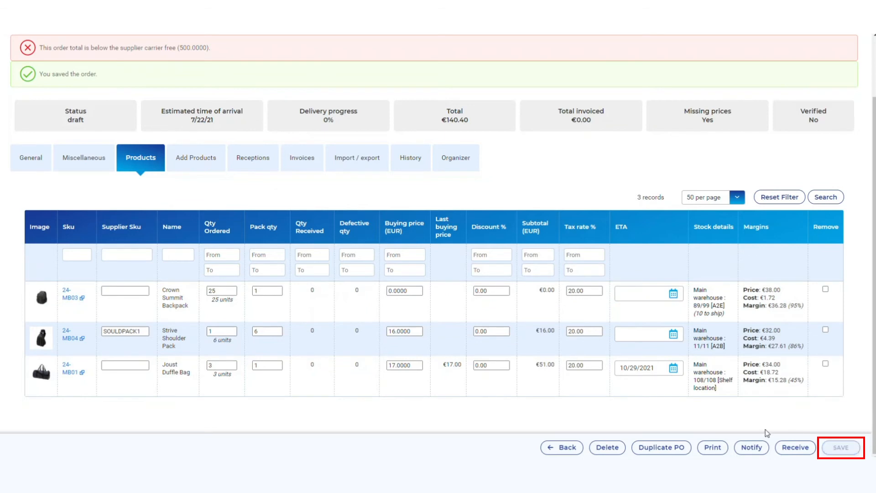
scroll(356, 356, down, 1)
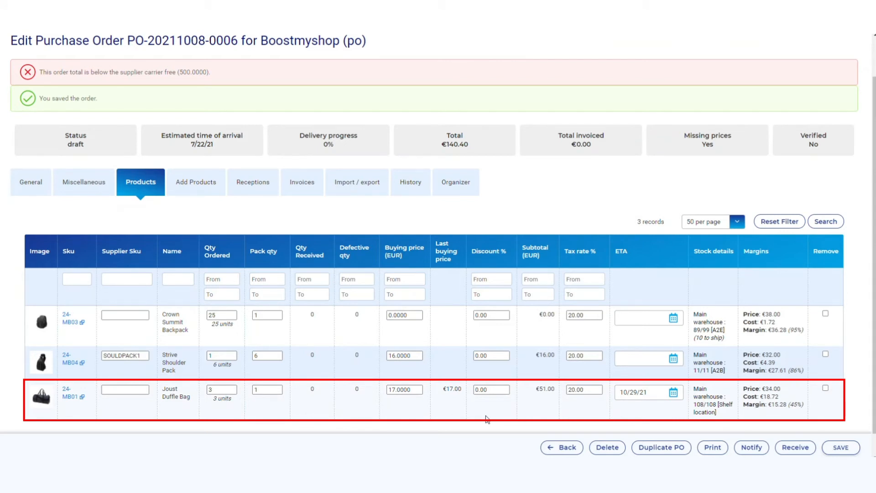
Review the shipping cost in the order's miscellaneous cost settings.
click(87, 185)
scroll(179, 311, down, 1)
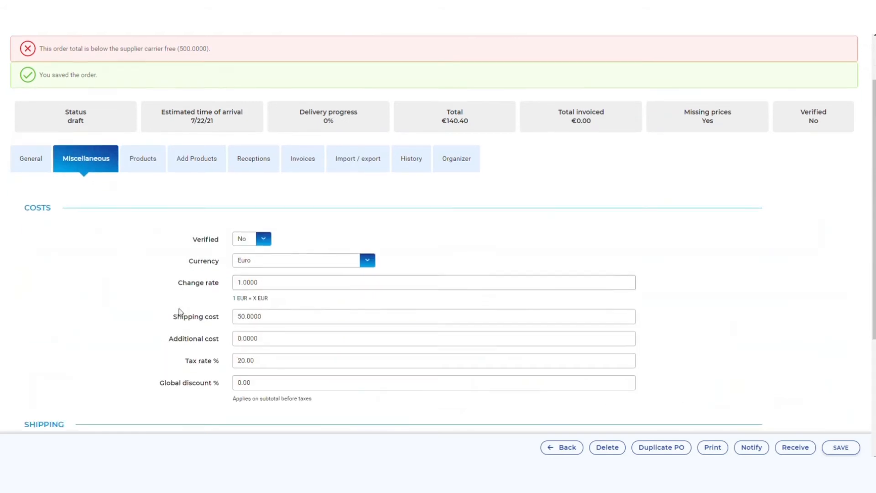
scroll(179, 312, down, 1)
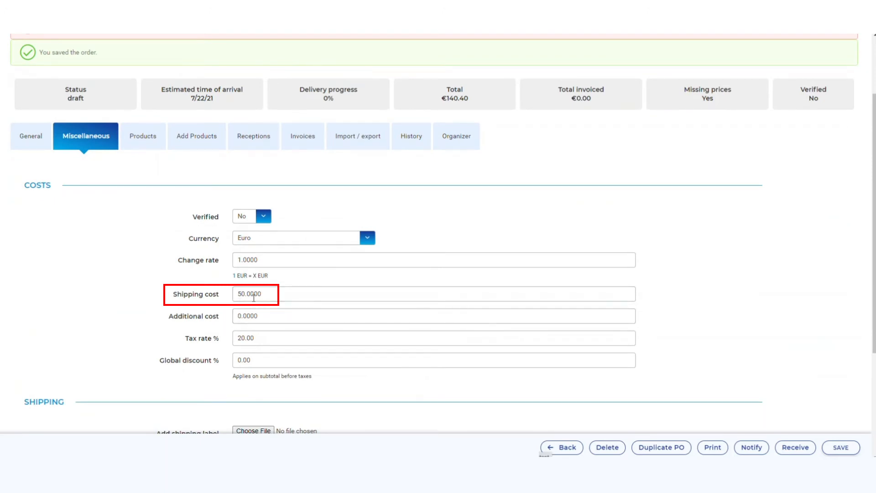
Return to the order's product lines, print the purchase order as a PDF and examine its addresses, product lines and totals.
click(143, 136)
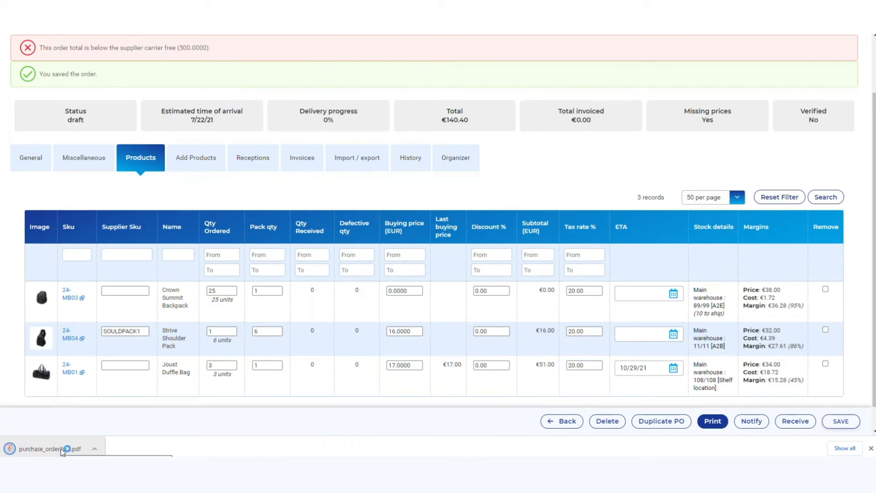
click(61, 448)
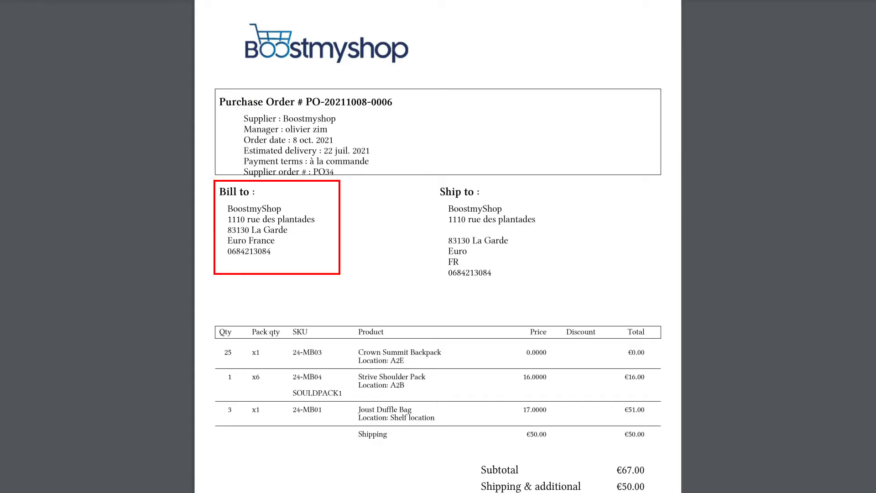
scroll(438, 246, down, 2)
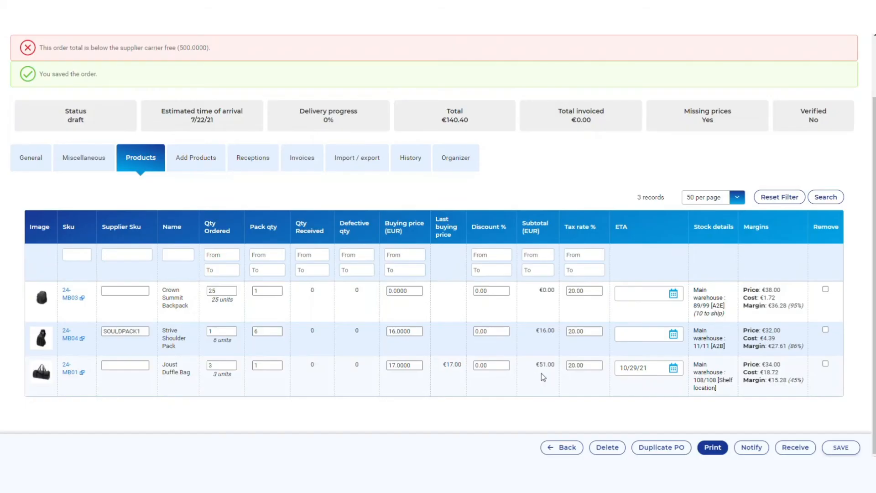
Notify the supplier of the purchase order and review the order's history log.
click(750, 448)
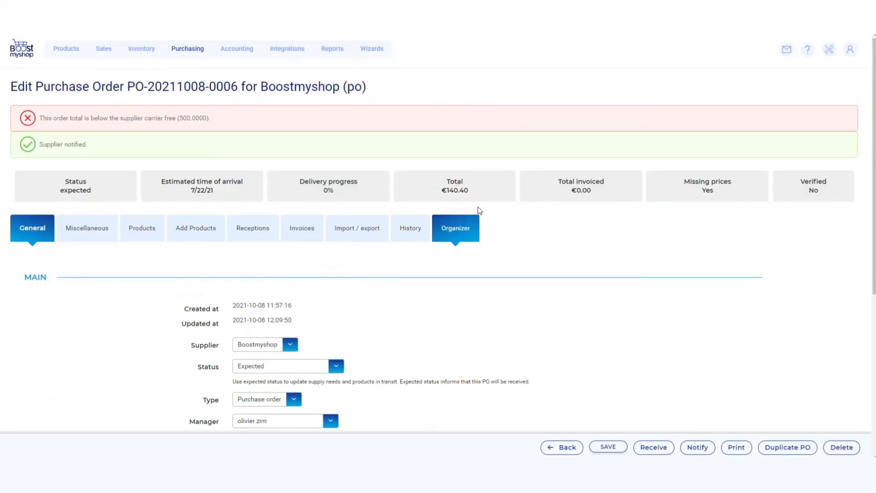
click(408, 229)
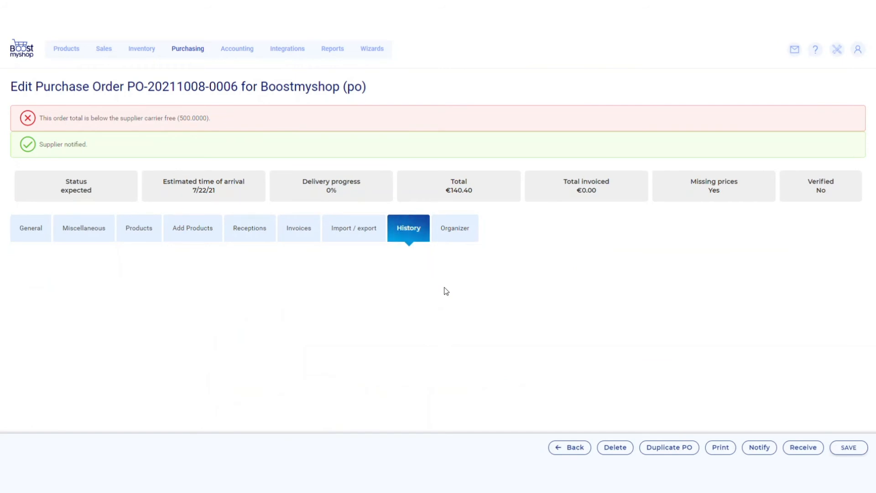
scroll(446, 290, down, 4)
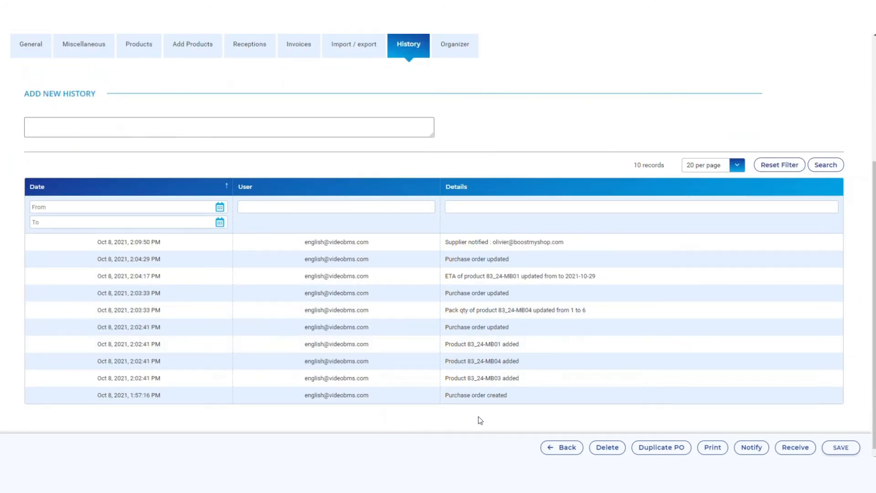
scroll(477, 415, up, 4)
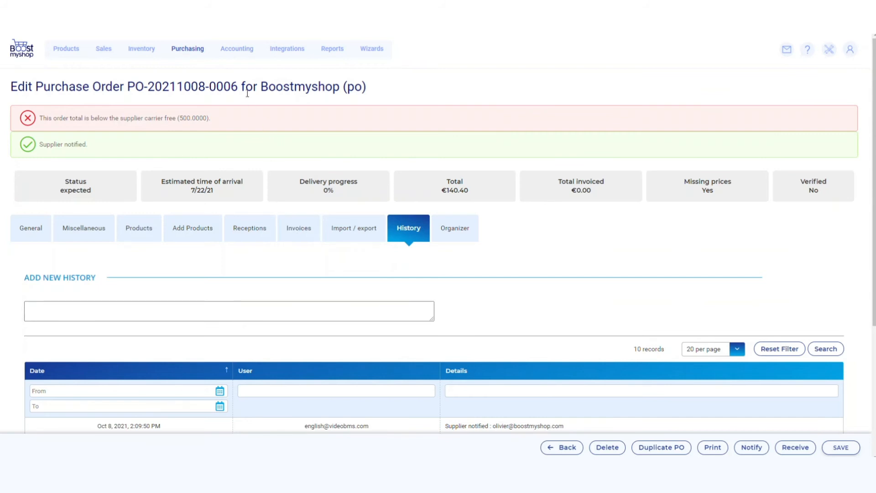
Set the Joust Duffle Bag's ordered quantity to 2 and save the order.
mouse_move(197, 51)
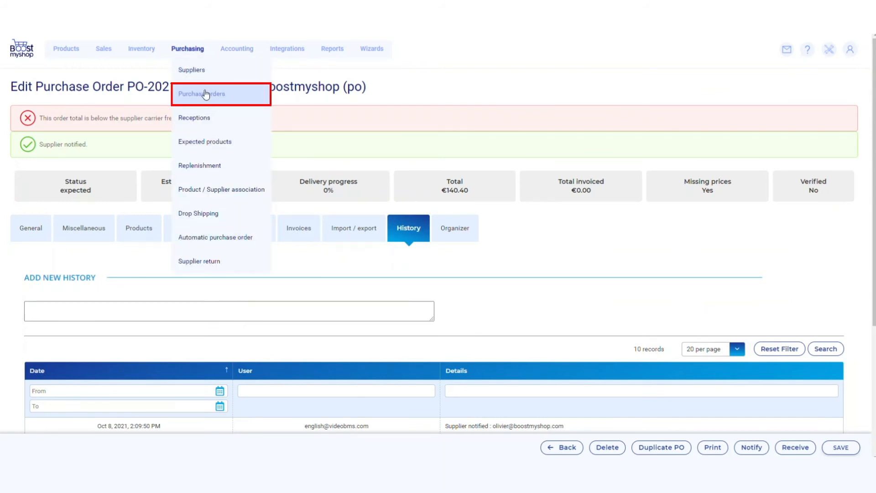
click(130, 230)
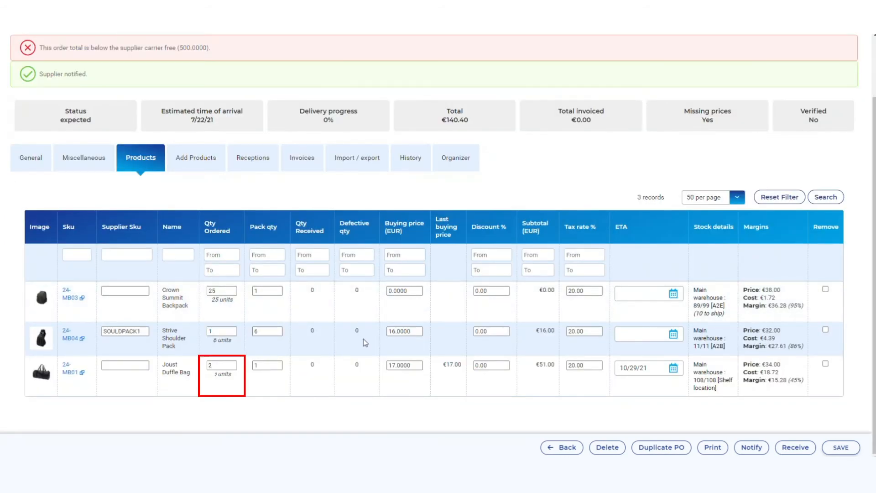
click(841, 448)
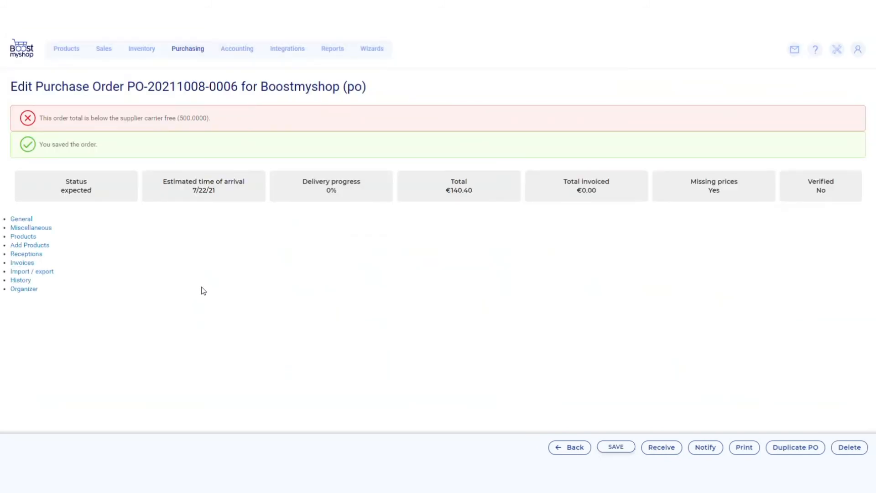
Reopen the newest Boostmyshop order from the purchase order list, check its receptions and start receiving its products.
mouse_move(186, 48)
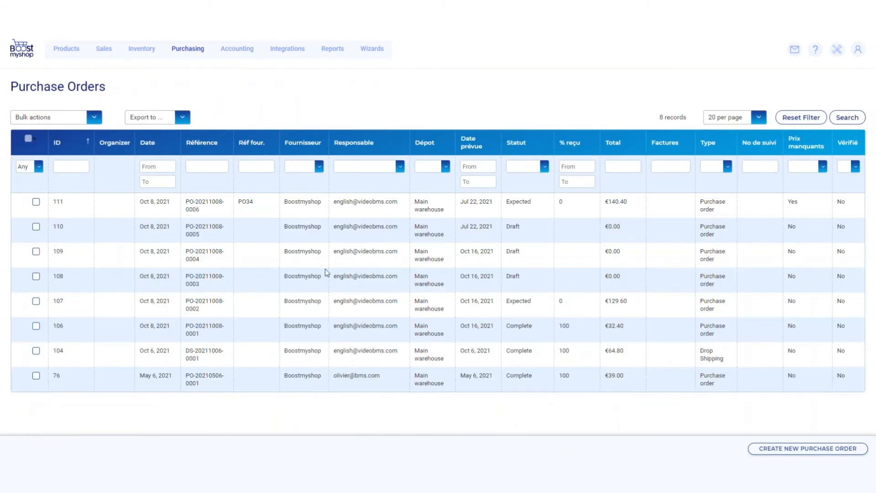
click(343, 202)
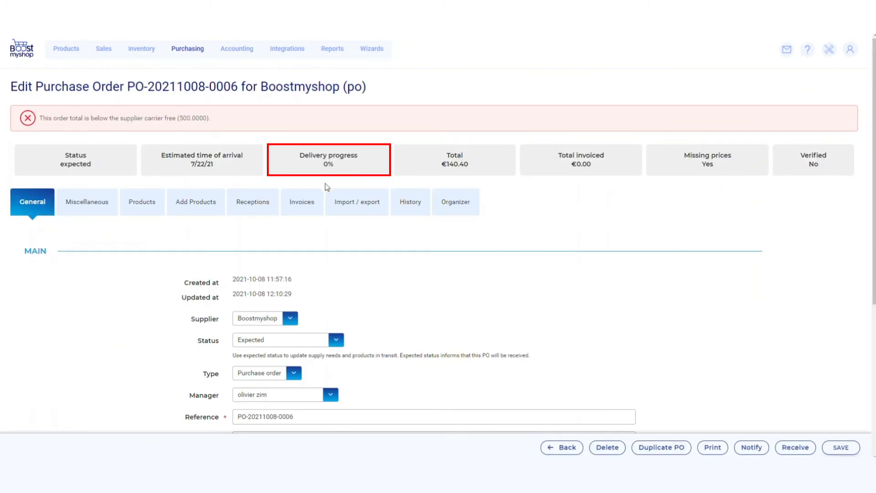
click(246, 210)
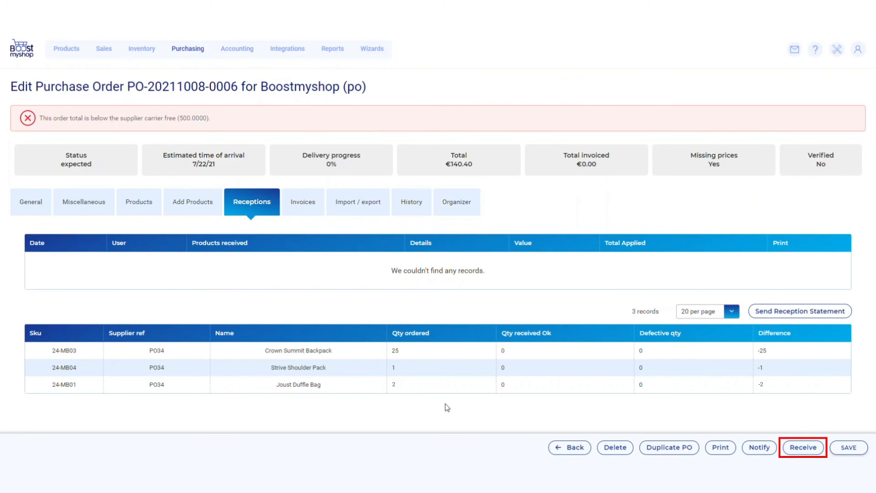
click(804, 449)
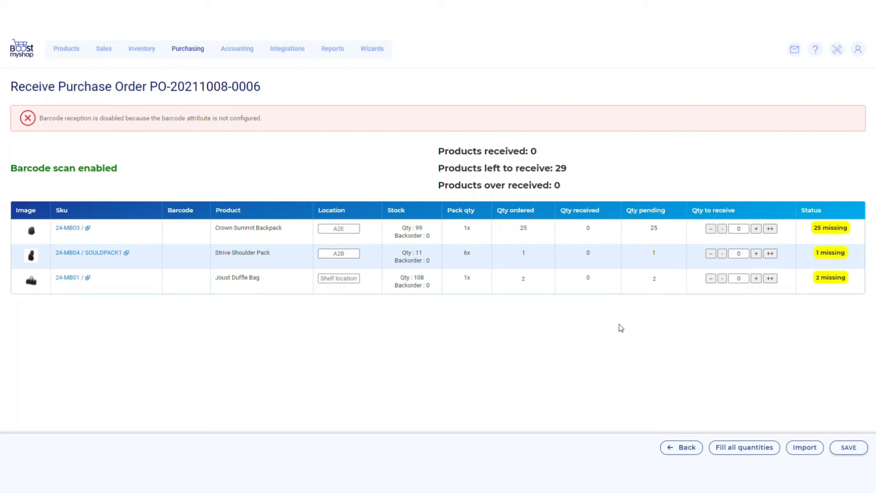
Receive 4 Joust Duffle Bags, 1 pack of Strive Shoulder Packs and 1 Crown Summit Backpack, and save the reception.
click(756, 278)
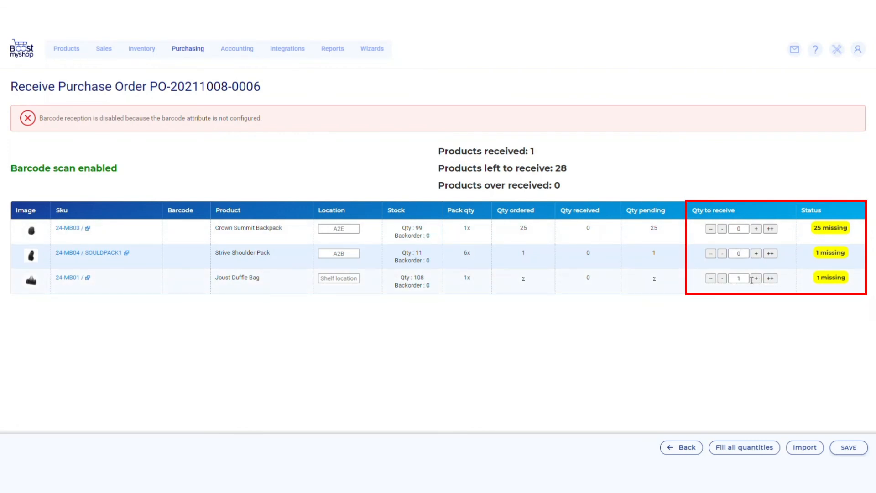
click(756, 279)
click(755, 278)
click(756, 278)
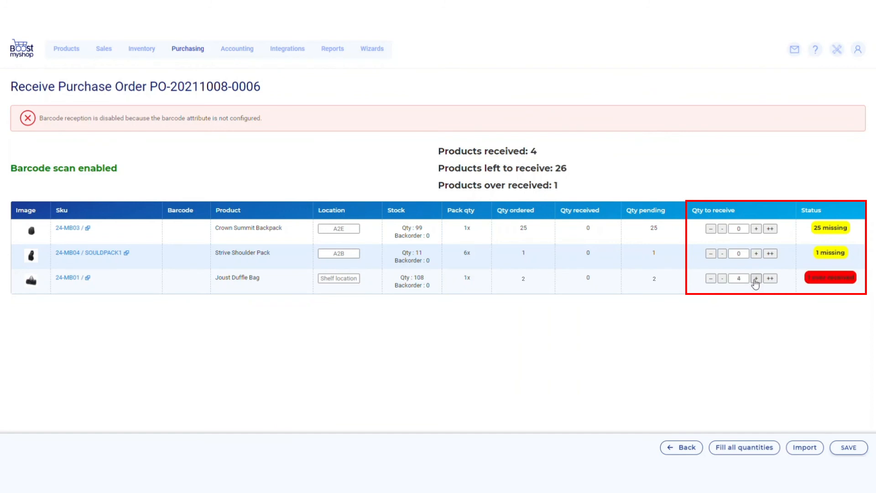
click(757, 253)
click(756, 253)
click(757, 228)
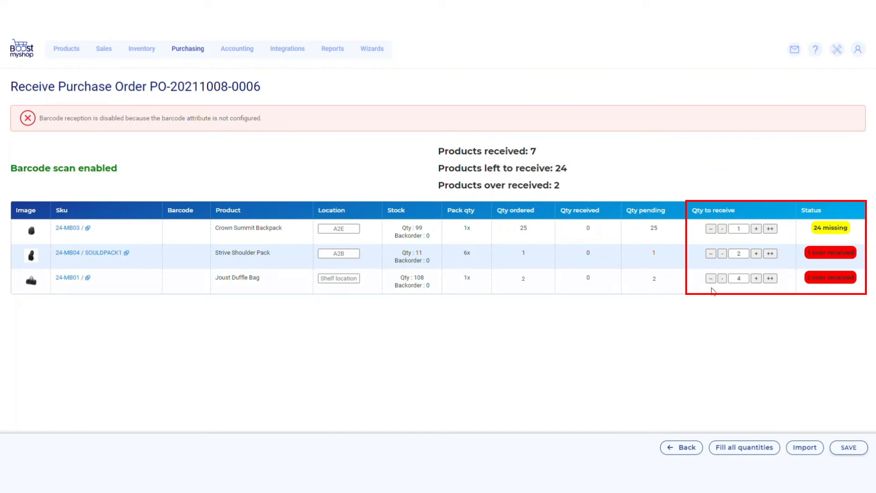
click(724, 256)
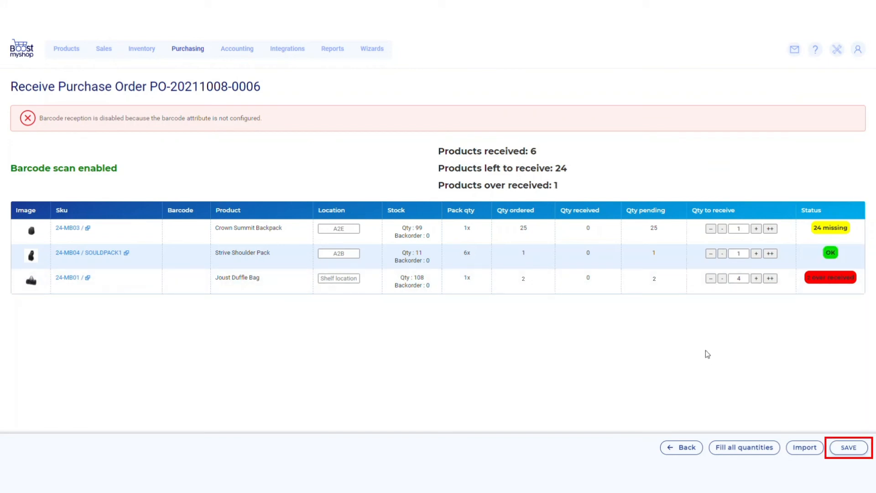
click(859, 446)
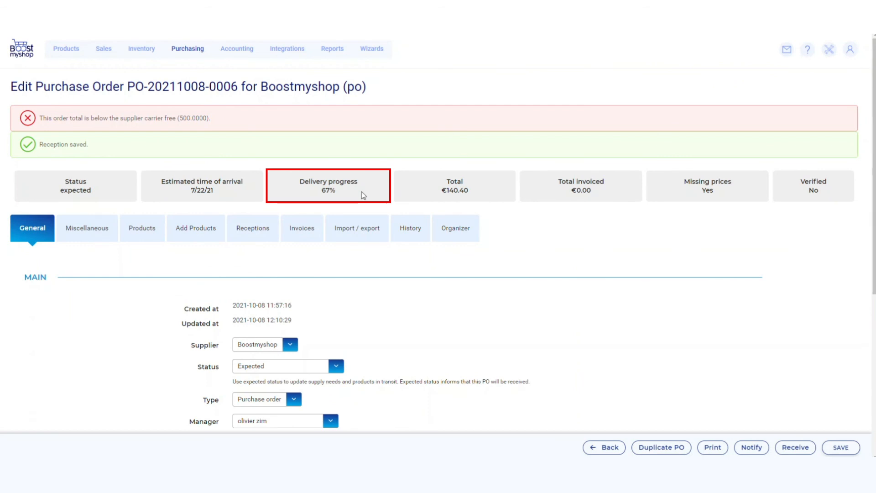
Review the order's received quantities and receptions, along with the Joust Duffle Bag's stock levels and stock movements.
click(148, 230)
scroll(214, 322, down, 2)
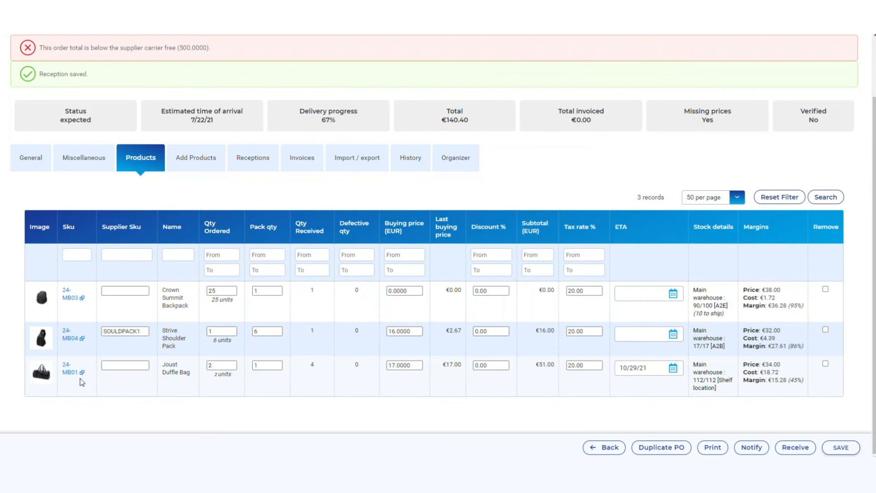
click(69, 372)
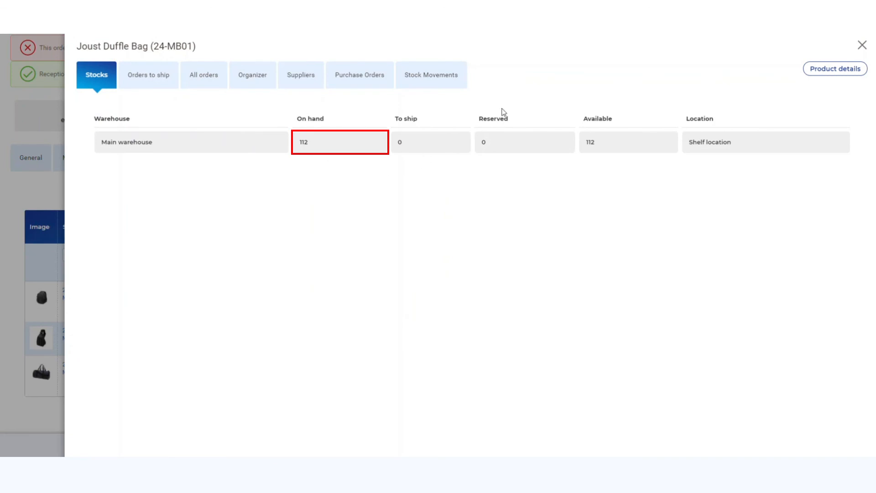
click(454, 85)
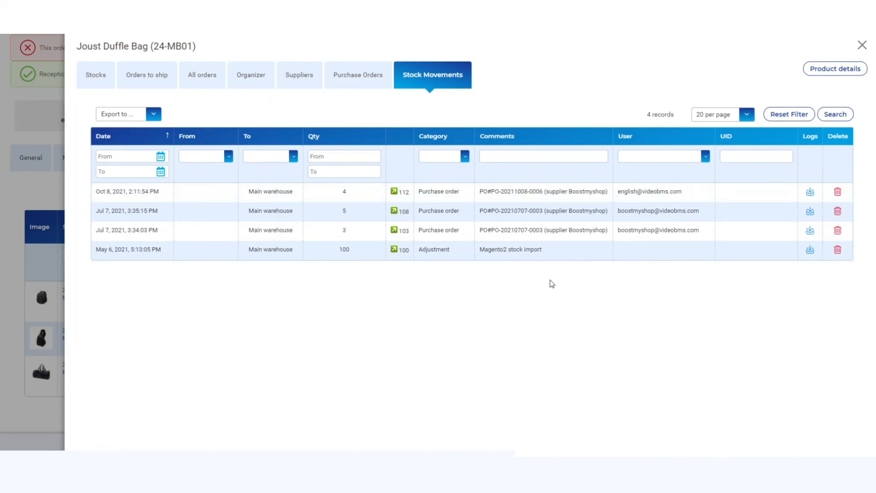
click(862, 44)
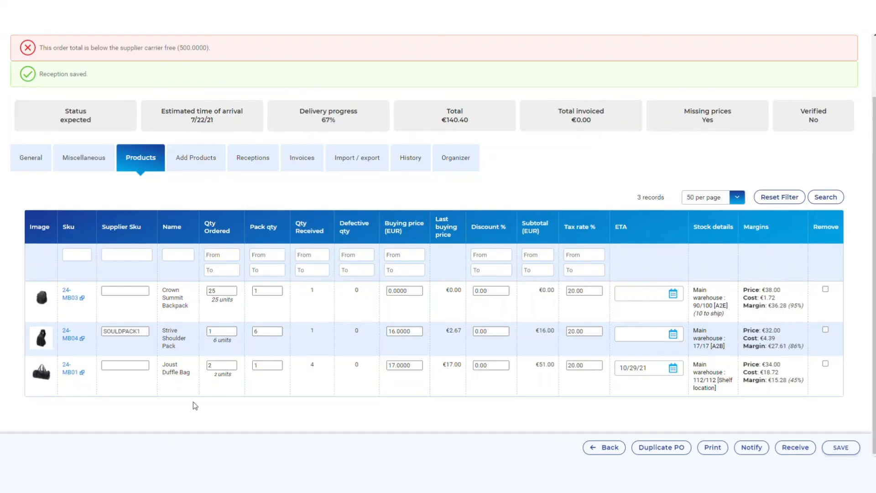
click(251, 159)
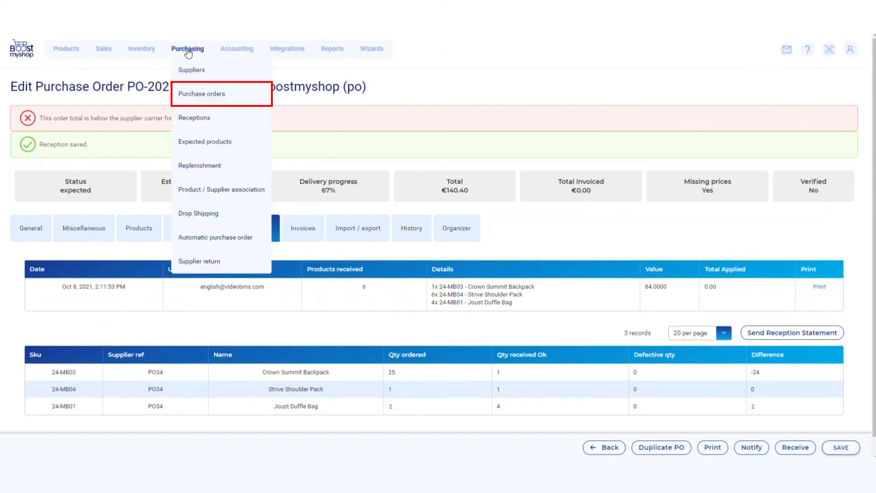
Reopen the newest Boostmyshop order from the purchase order list, receive 5 more Joust Duffle Bags and save the reception.
click(203, 91)
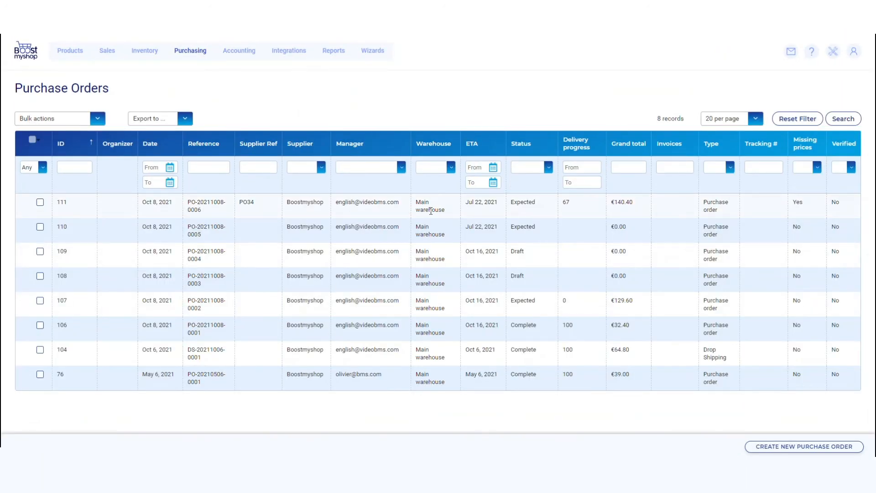
click(394, 201)
scroll(460, 302, down, 3)
click(792, 445)
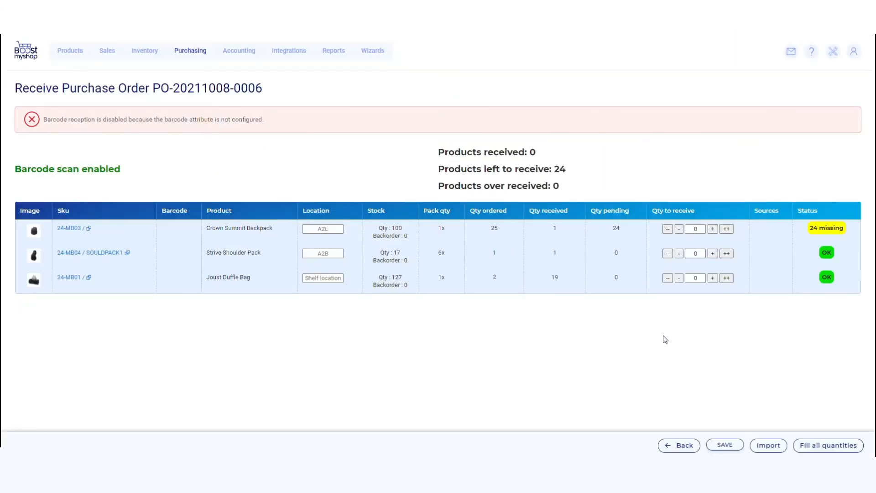
click(713, 279)
click(713, 279)
click(713, 279)
click(713, 279)
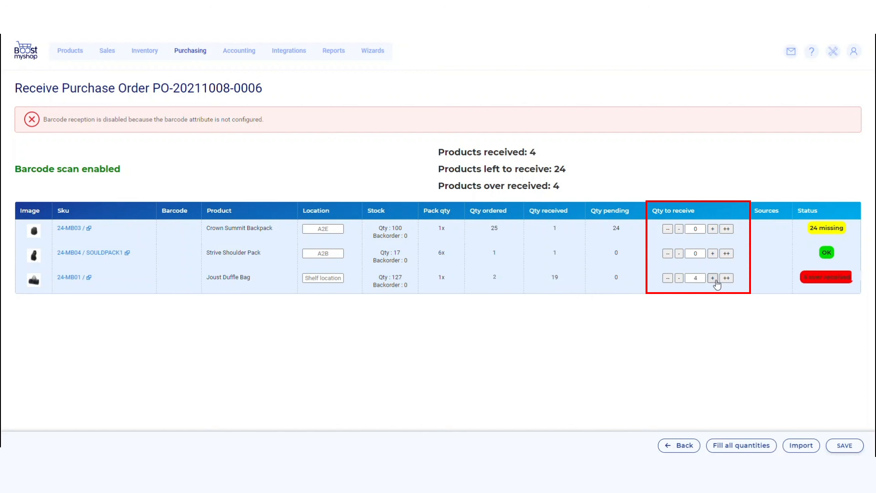
click(713, 279)
click(845, 445)
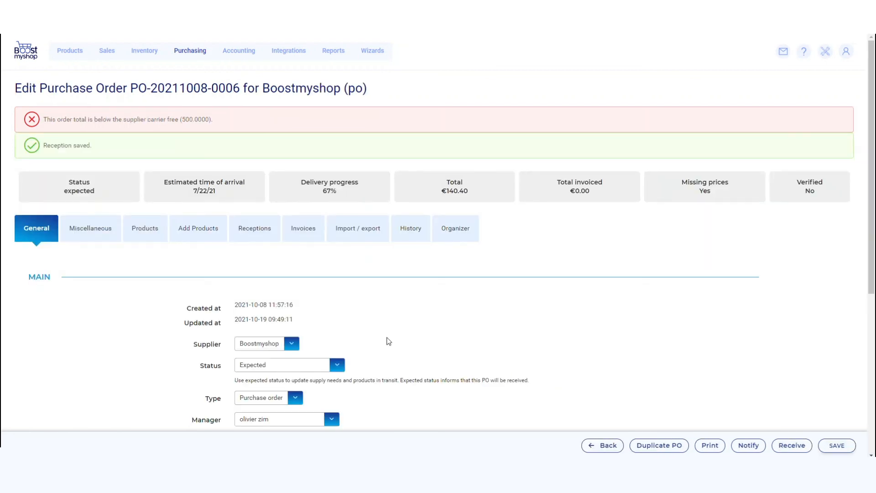
Set the purchase order's status to Complete and save the order.
scroll(333, 315, down, 1)
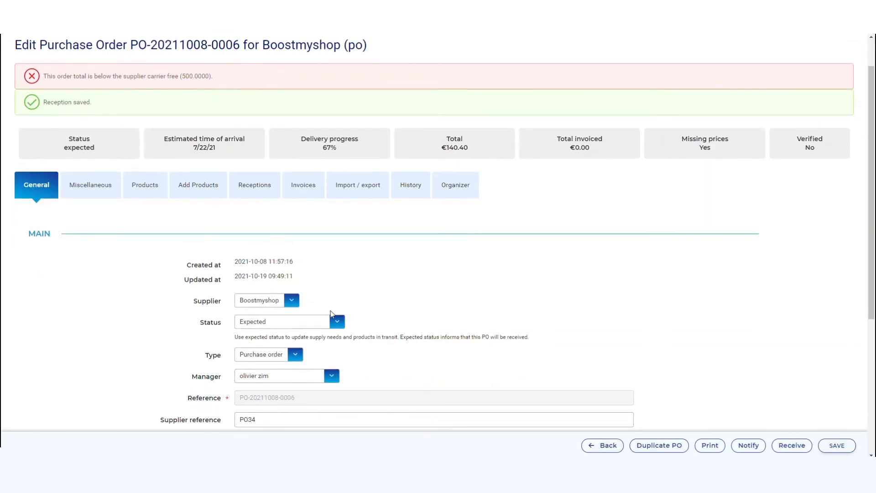
click(293, 325)
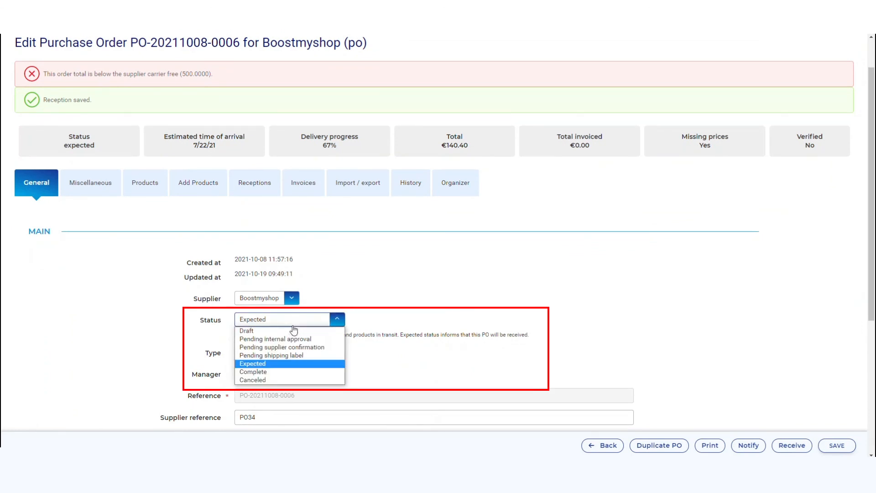
click(289, 374)
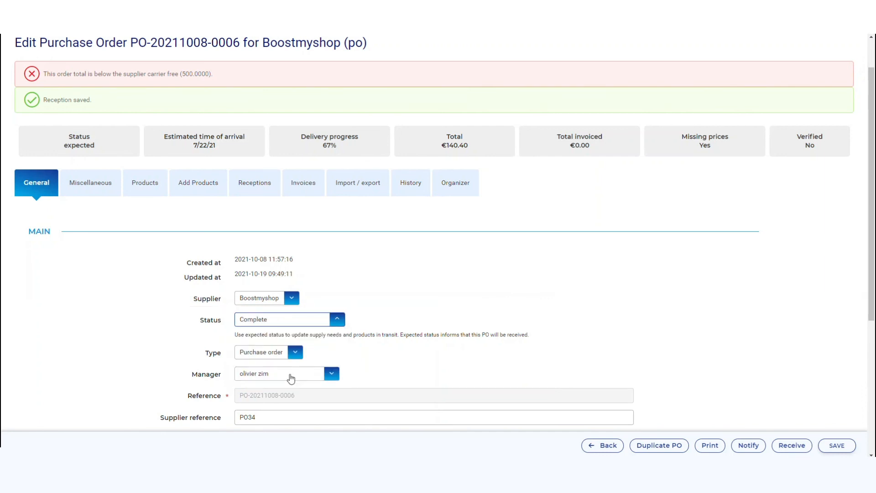
click(836, 445)
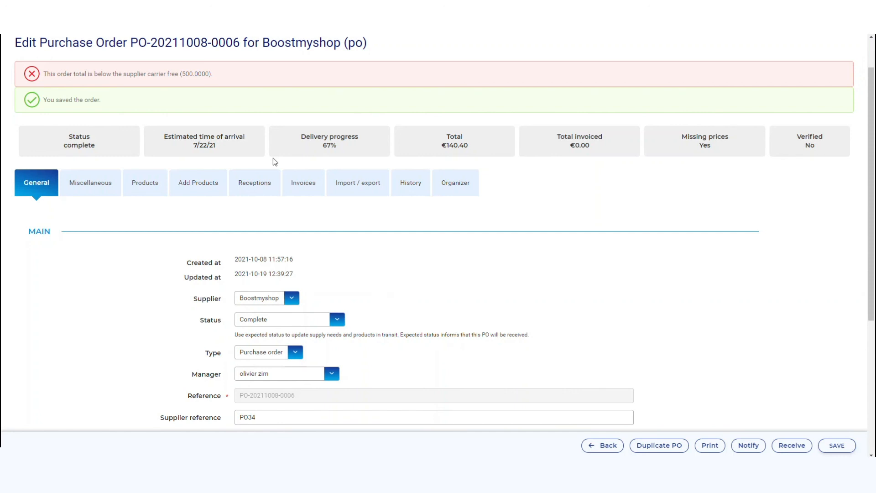
Open the list of all purchase order receptions to review the recorded deliveries.
scroll(273, 157, up, 2)
mouse_move(194, 55)
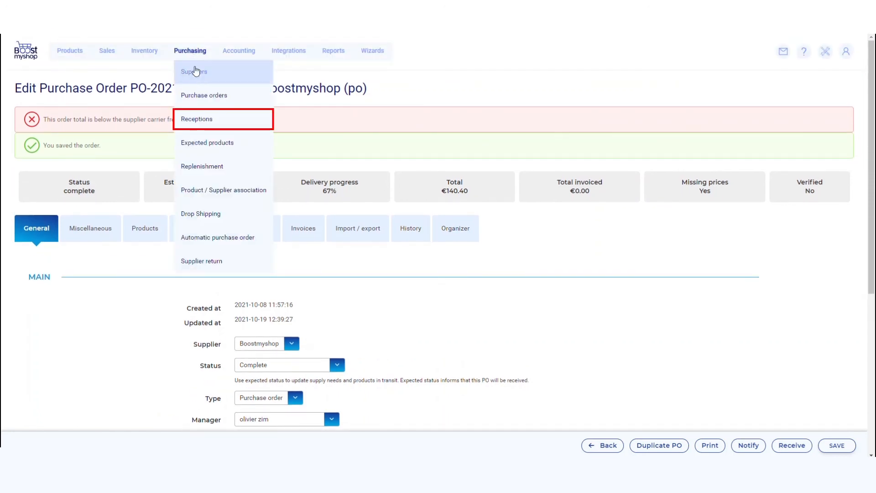
click(211, 119)
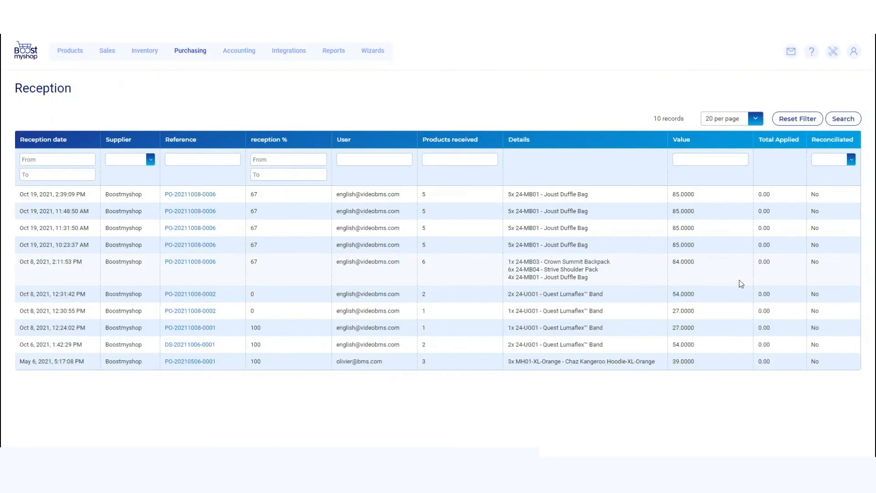